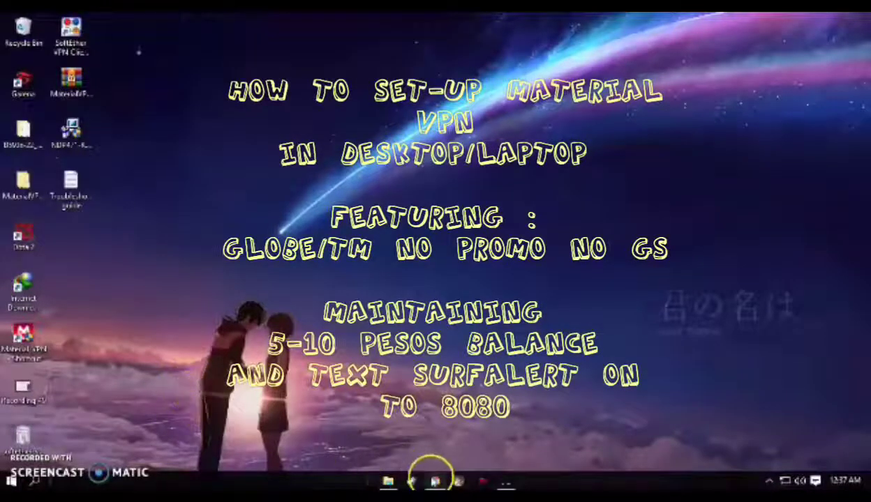
Open materialvpn.com in a new browser tab, find the Windows download of Material VPN, and minimise the browser.
left_click(434, 481)
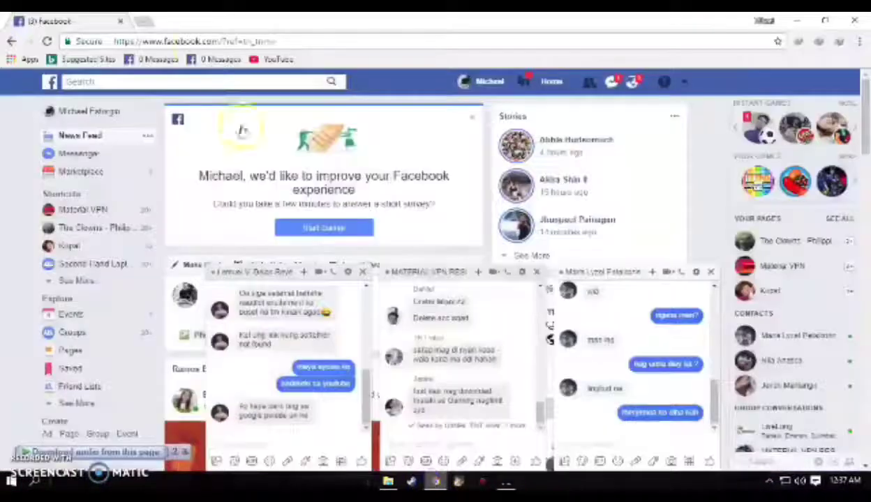
key("ctrl+t")
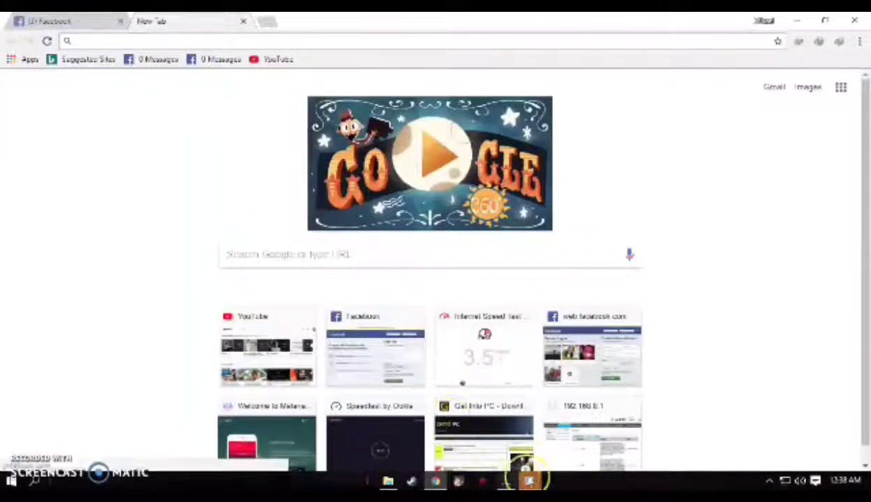
left_click(528, 479)
left_click(553, 309)
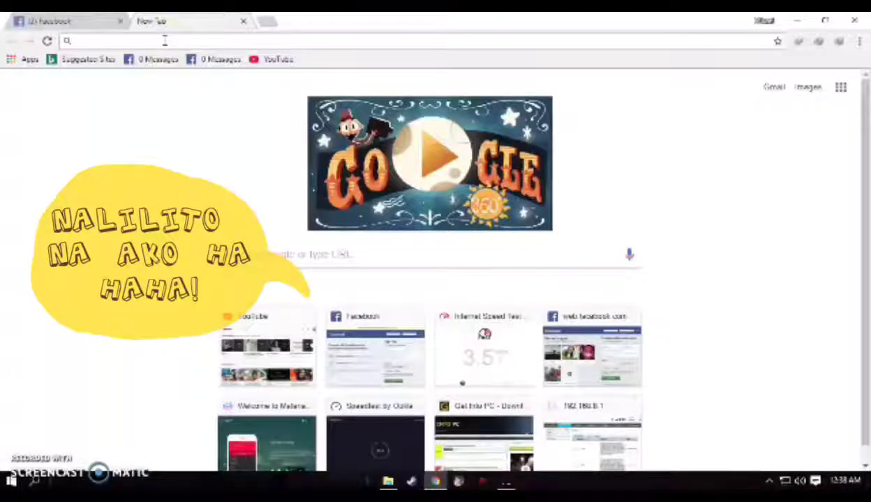
type("mater")
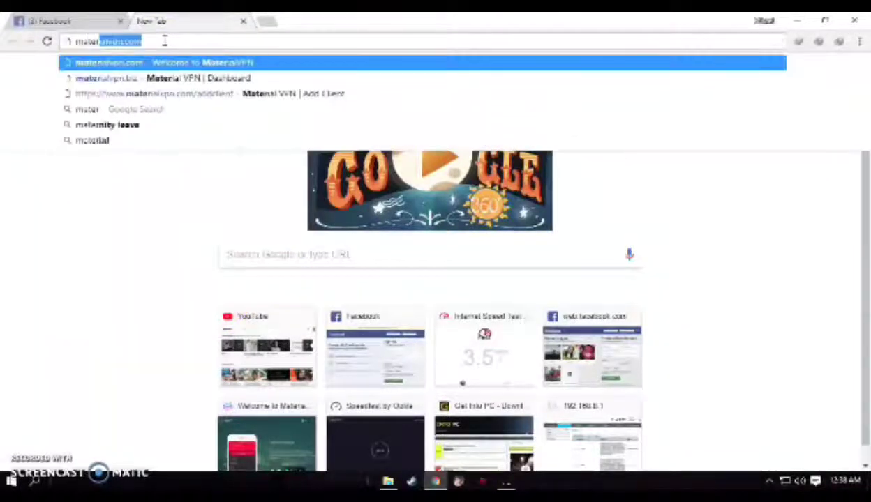
type("ial")
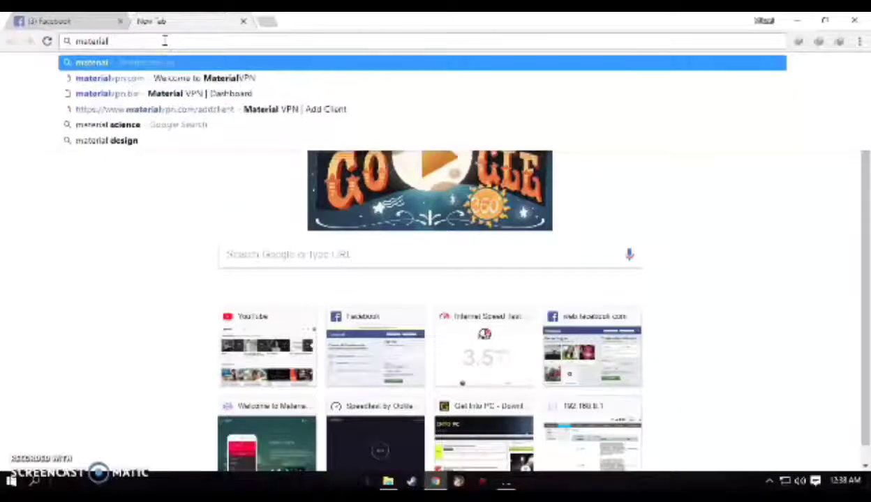
type("vpn.com")
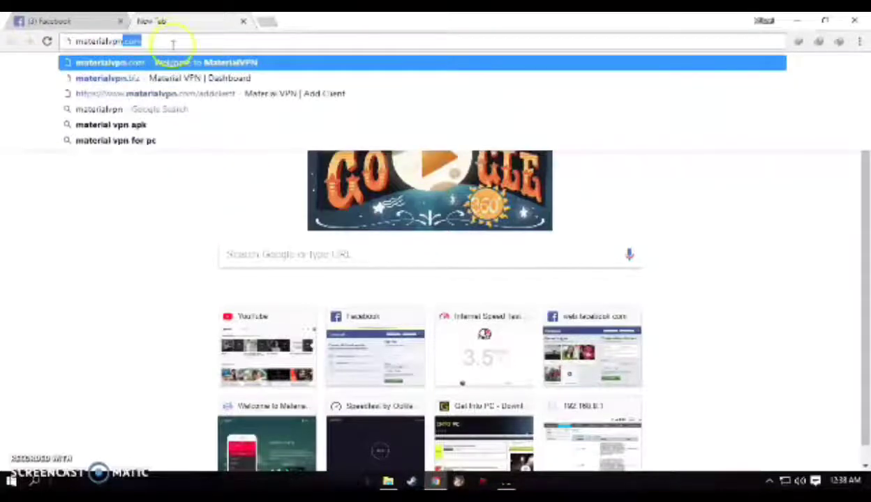
left_click(177, 63)
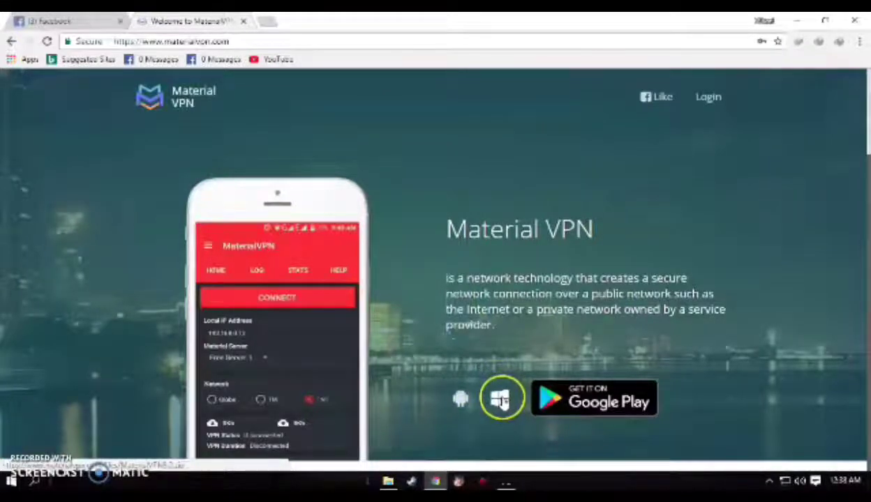
left_click(799, 22)
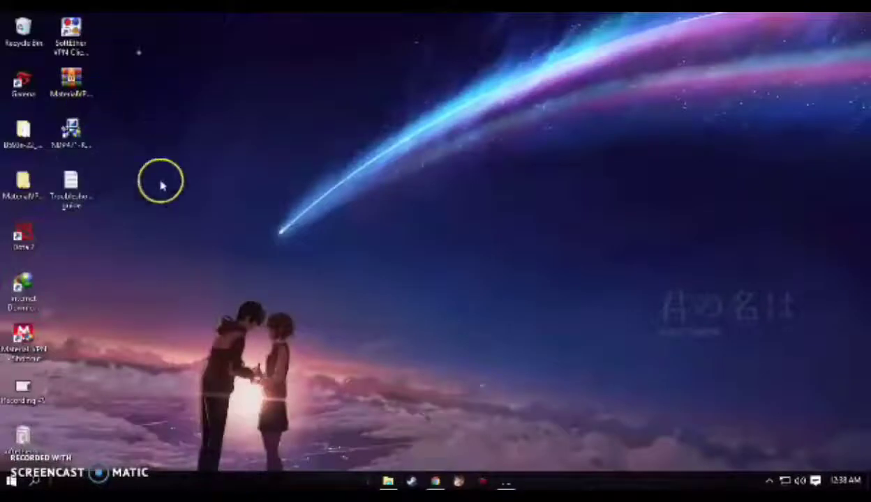
Extract the MaterialVPN7.4 archive from the desktop into its own folder and launch Material_VPN from the inner folder.
right_click(76, 88)
left_click(109, 153)
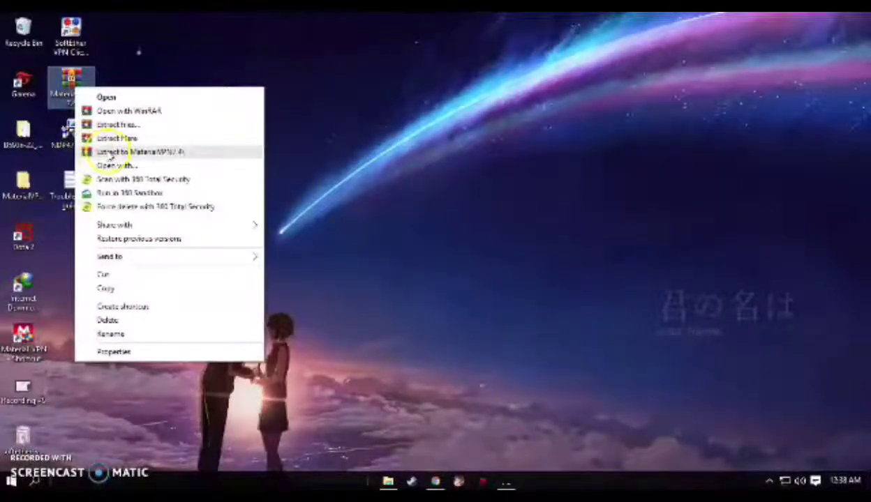
double_click(23, 183)
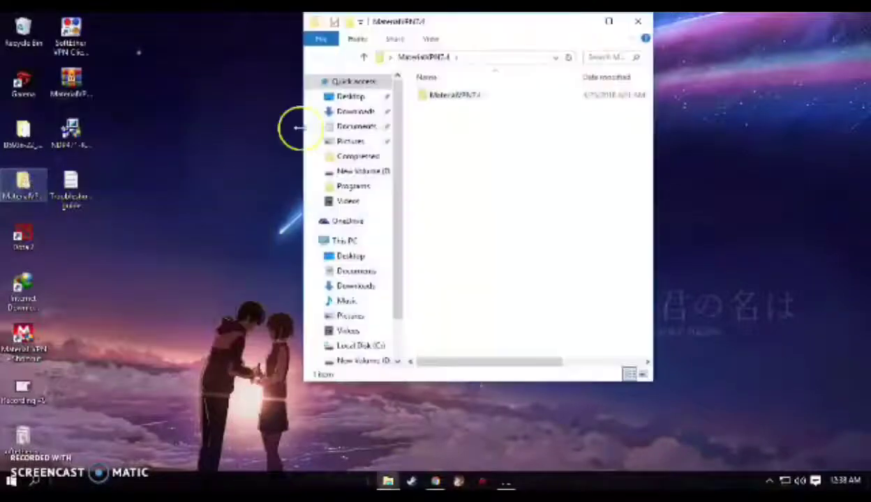
double_click(477, 97)
left_click(446, 161)
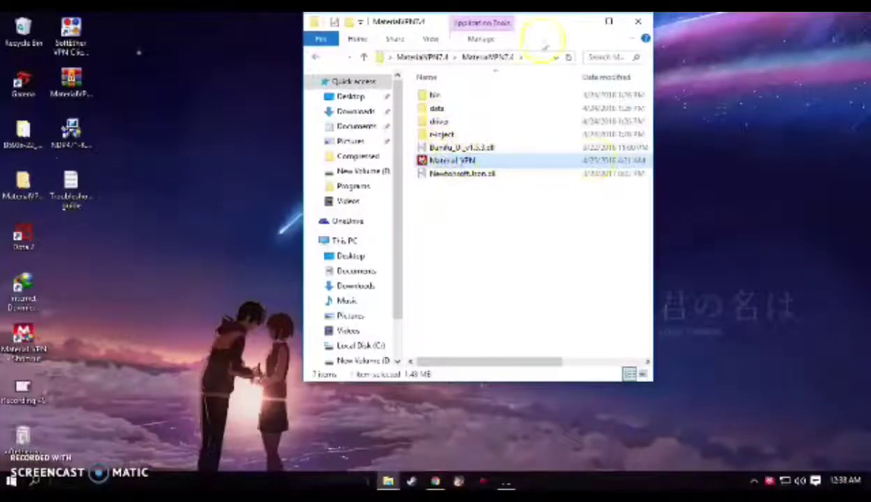
left_click(609, 22)
double_click(416, 158)
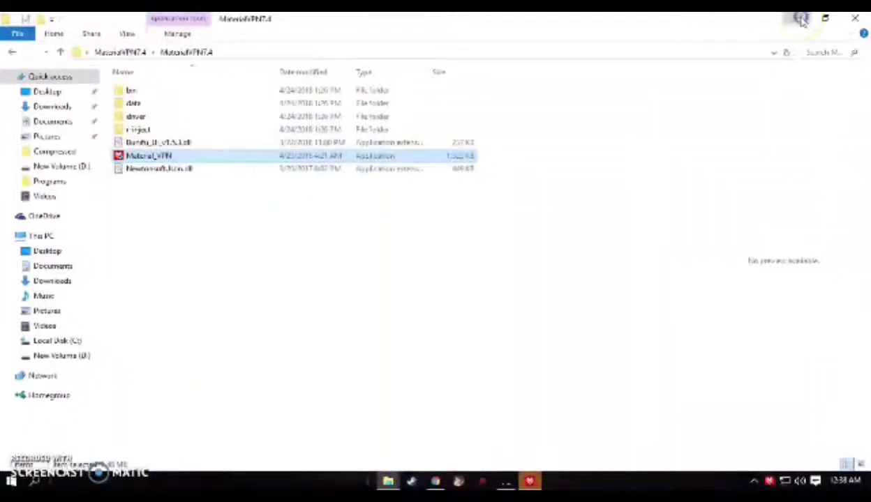
left_click(800, 18)
Switch MaterialVPN to OpenVPN mode and confirm the saved username and password in the account dialog.
left_click(369, 187)
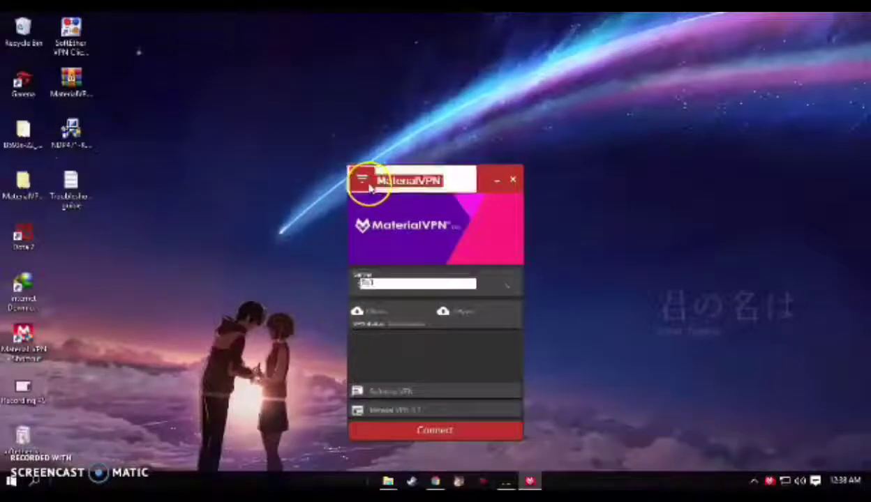
left_click(385, 266)
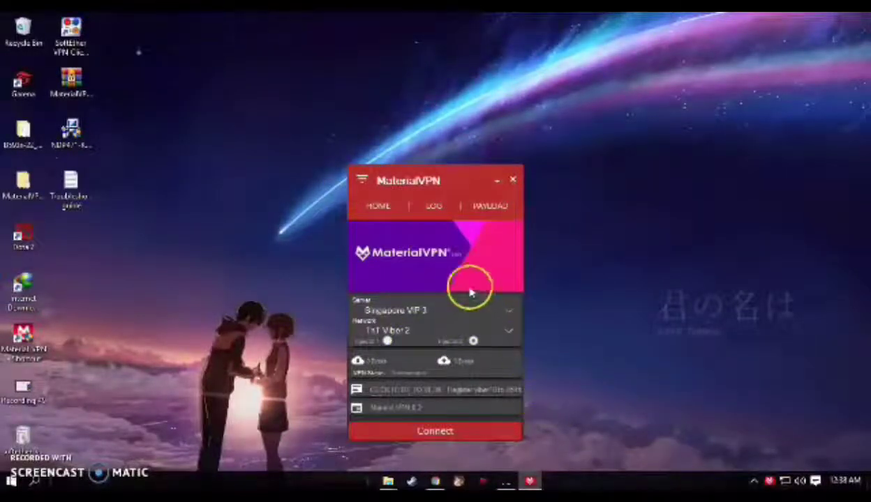
left_click(362, 183)
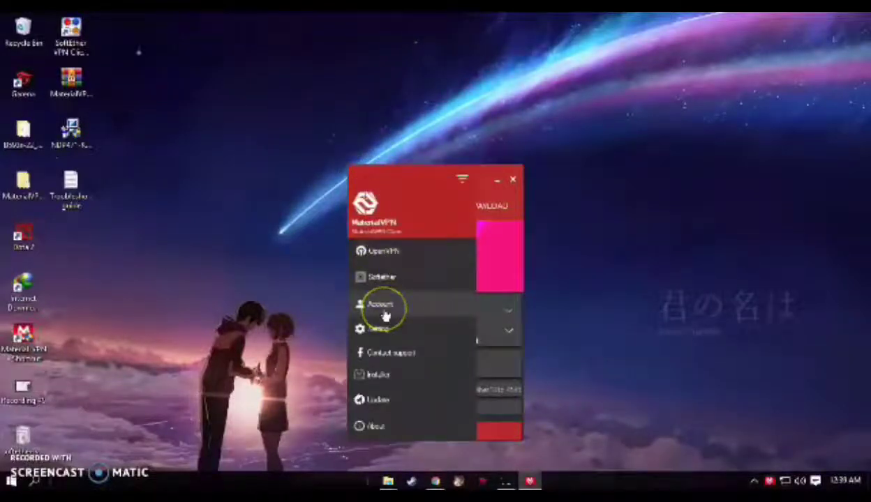
left_click(381, 305)
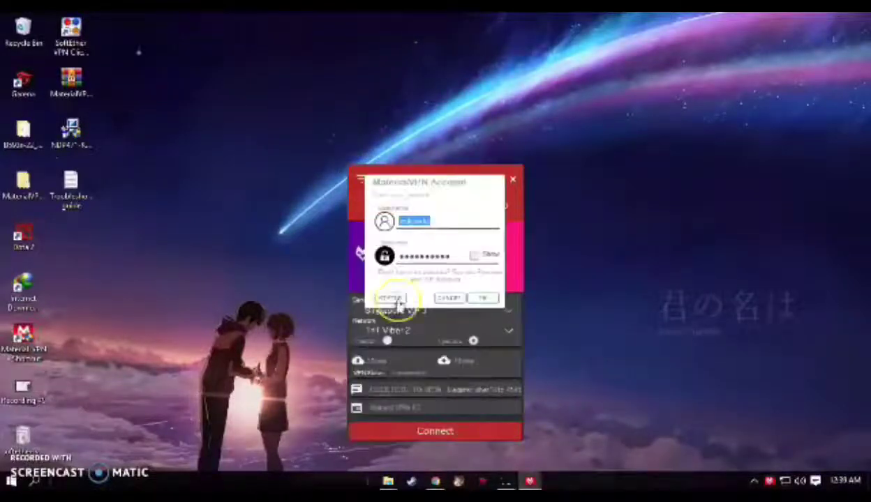
left_click(482, 301)
Switch MaterialVPN to SoftEther mode and choose Sg1 from its server list.
left_click(363, 180)
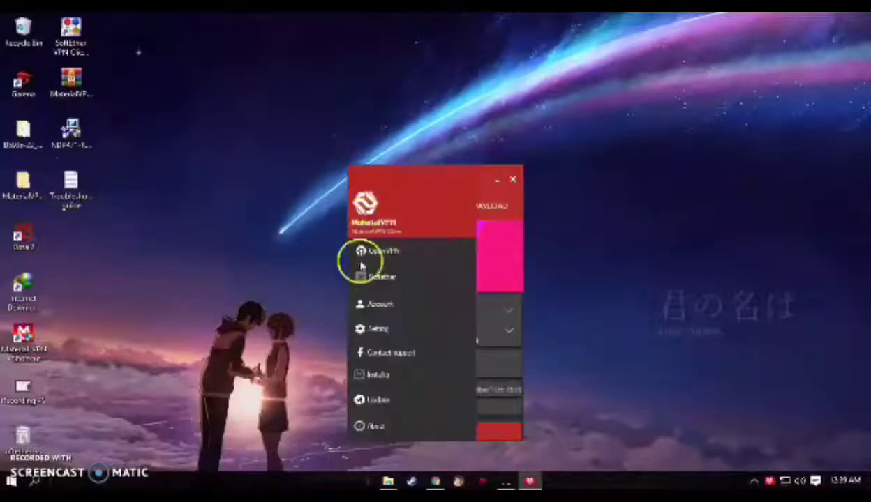
left_click(387, 280)
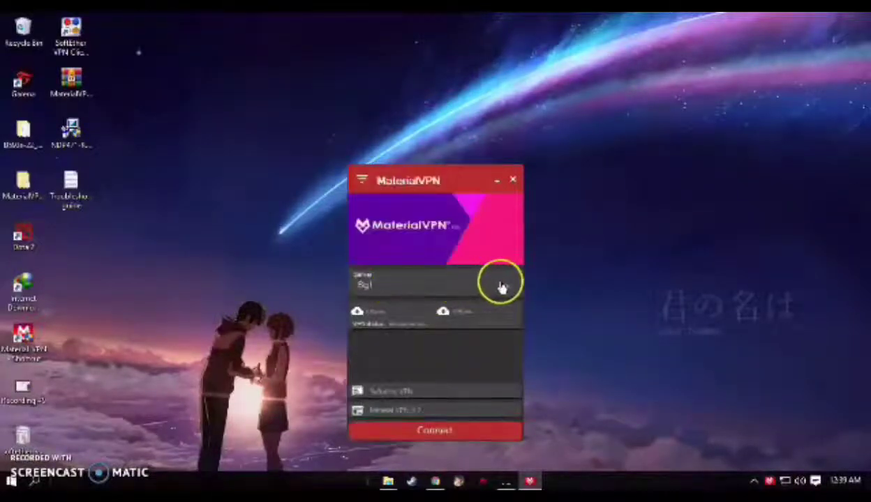
left_click(434, 286)
left_click(387, 335)
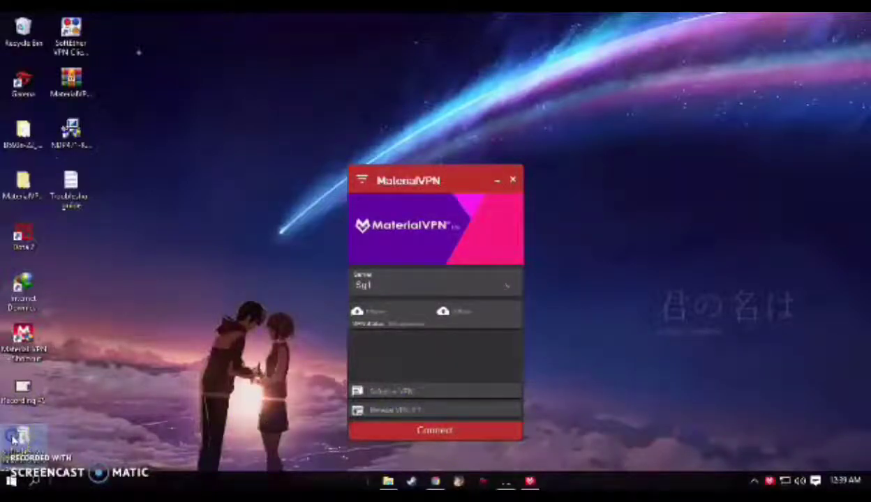
Run the SoftEther VPN setup wizard as far as the software component selection, and exit without installing.
double_click(17, 438)
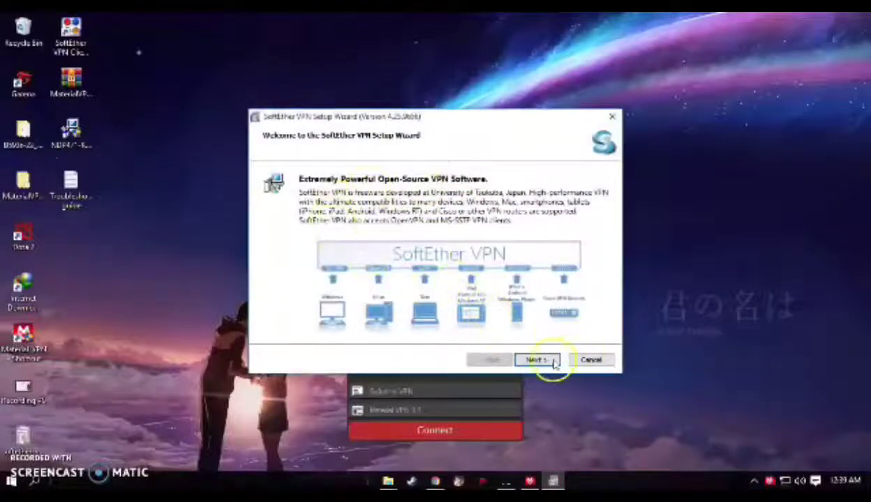
left_click(544, 361)
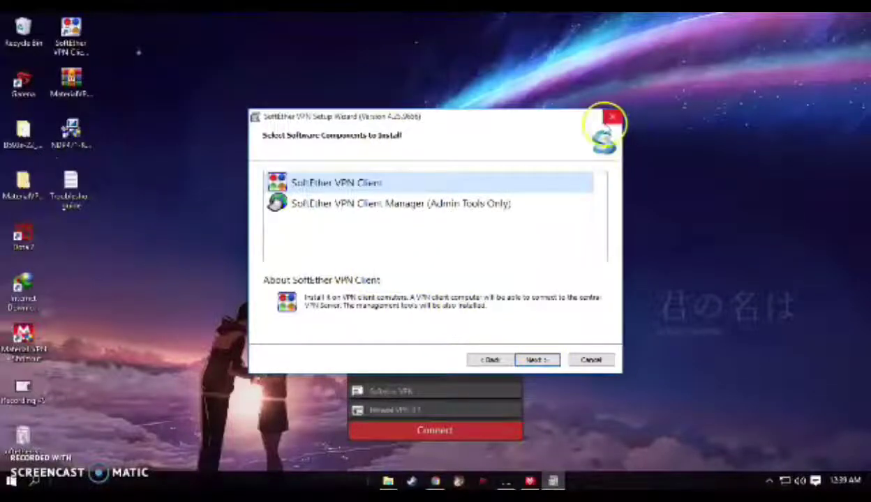
left_click(611, 117)
left_click(476, 295)
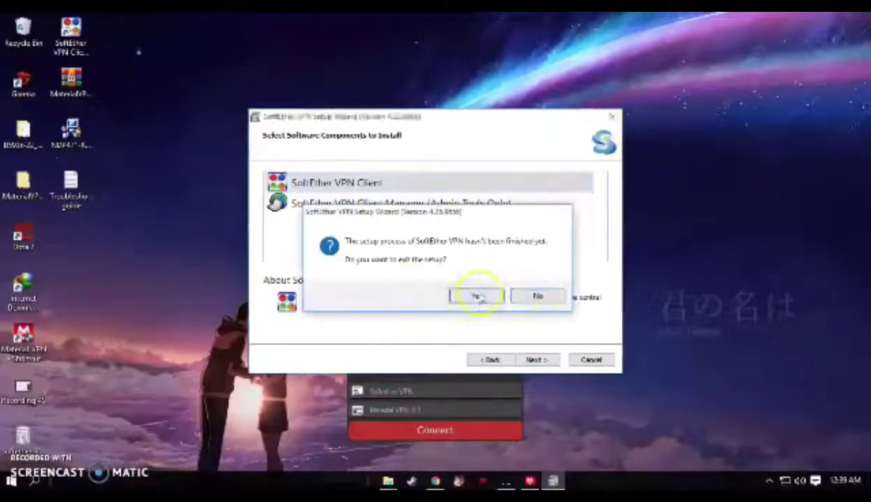
Select Sg1 again as the server for the SoftEther connection.
left_click(437, 288)
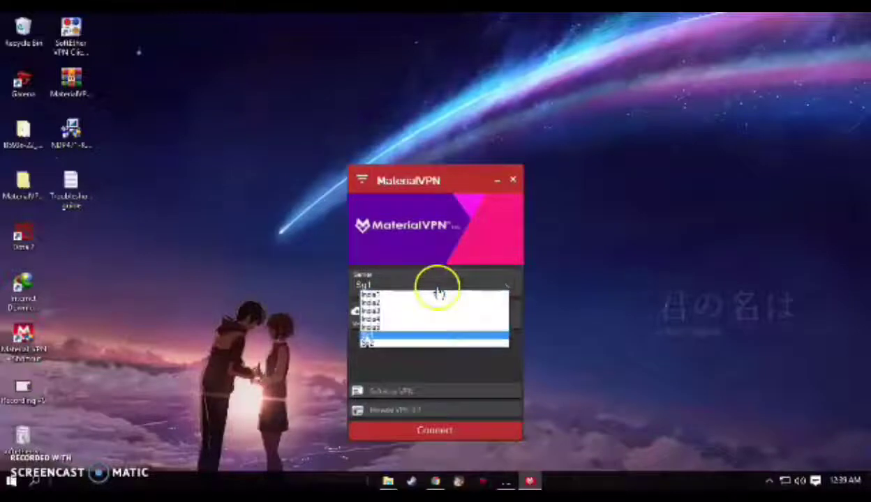
left_click(386, 341)
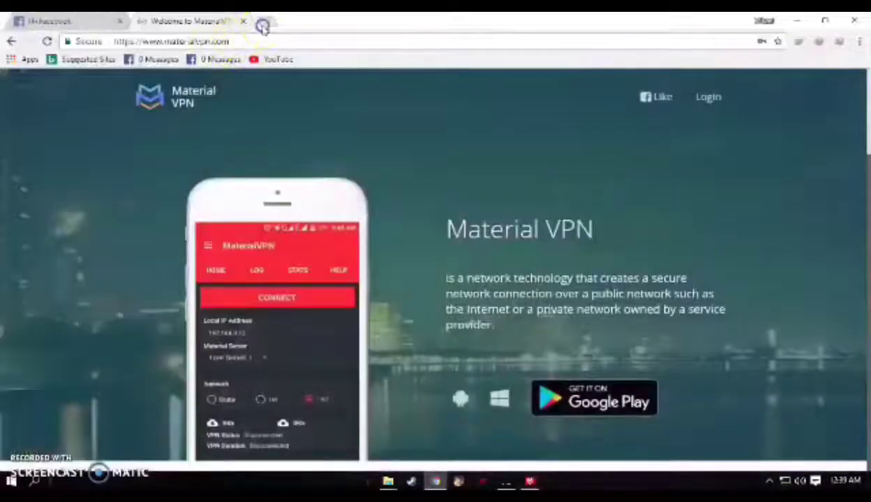
Test the connection by opening youtube.com in a new tab and playing "30 Most Beautiful StopWatch Moments (League of Legends)".
left_click(262, 26)
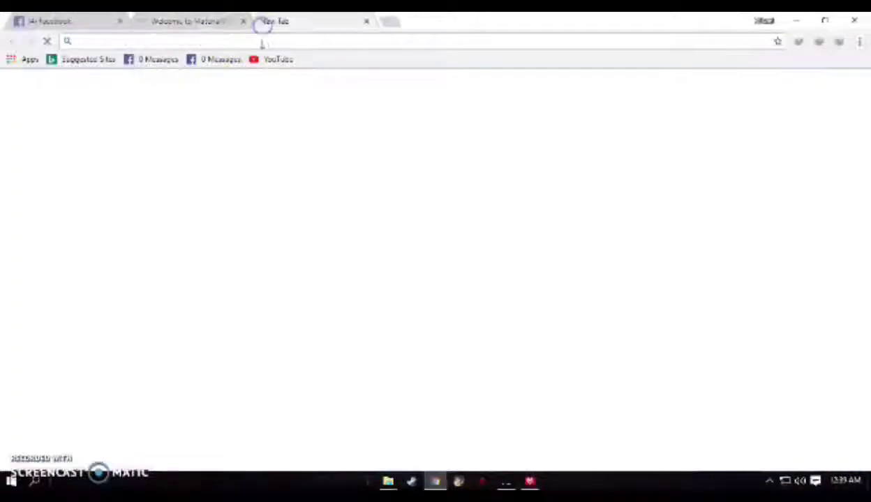
type("youtube.com")
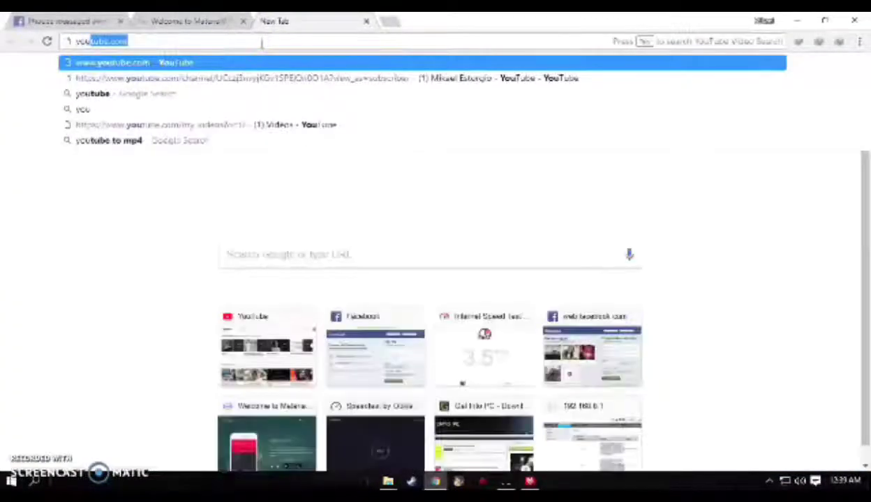
left_click(177, 64)
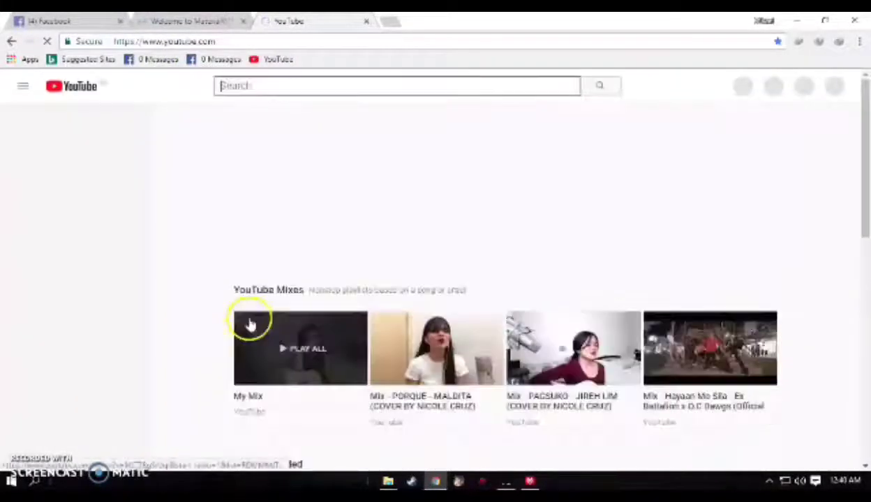
scroll(498, 347, "down", 10)
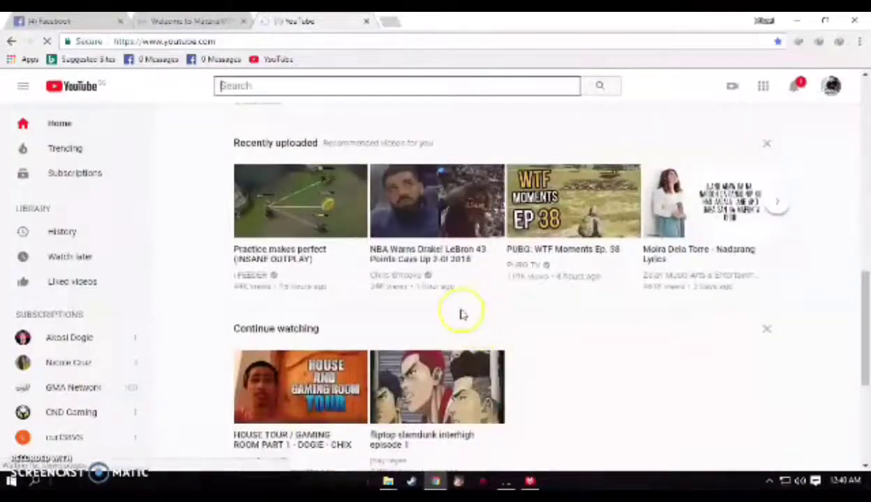
scroll(460, 313, "down", 7)
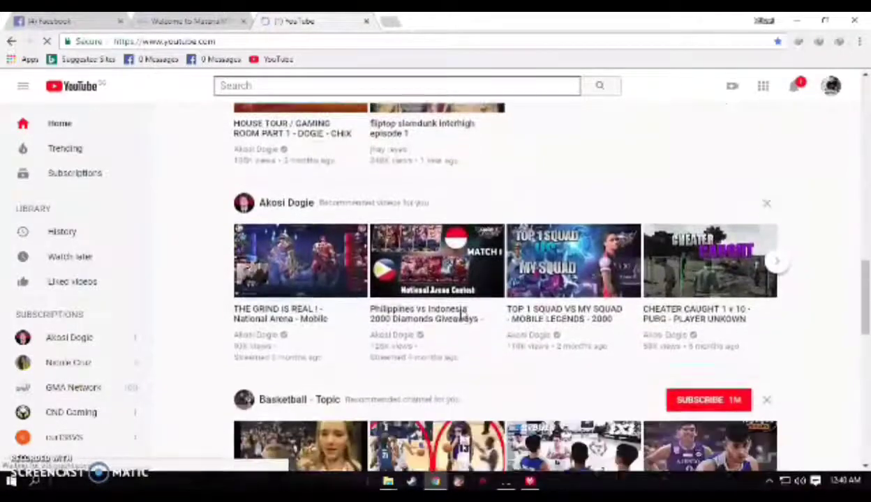
scroll(460, 318, "down", 5)
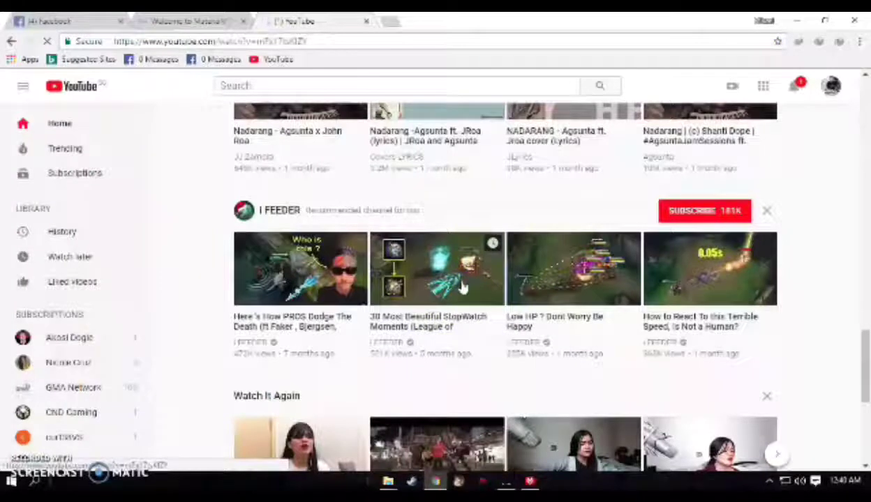
left_click(460, 286)
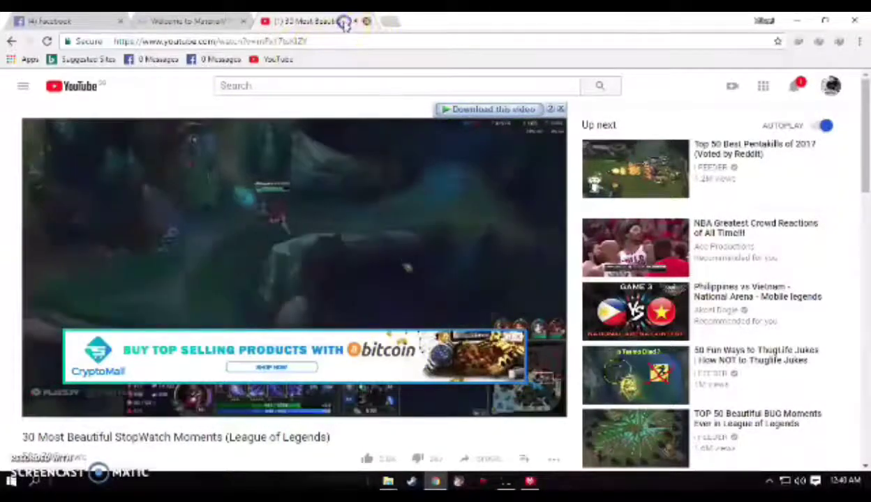
Close the YouTube tab, minimise the browser, and move the MaterialVPN window higher on the desktop.
middle_click(321, 24)
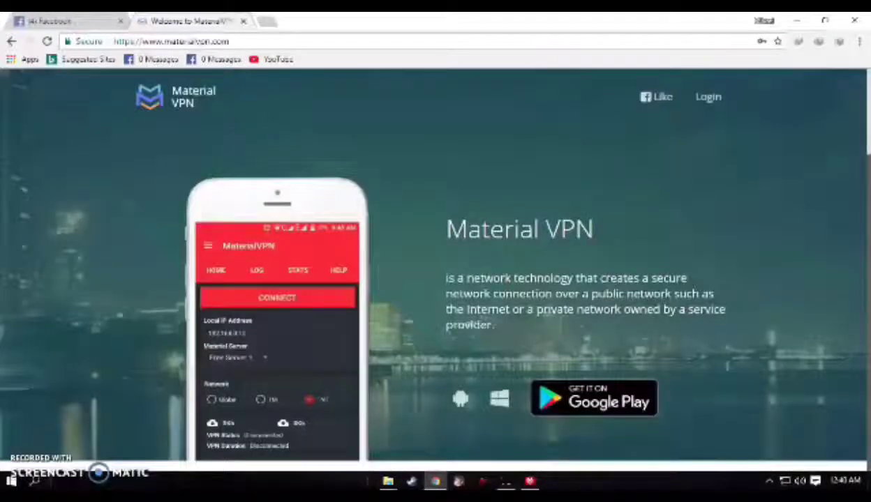
left_click(798, 24)
left_click_drag(449, 170, 413, 103)
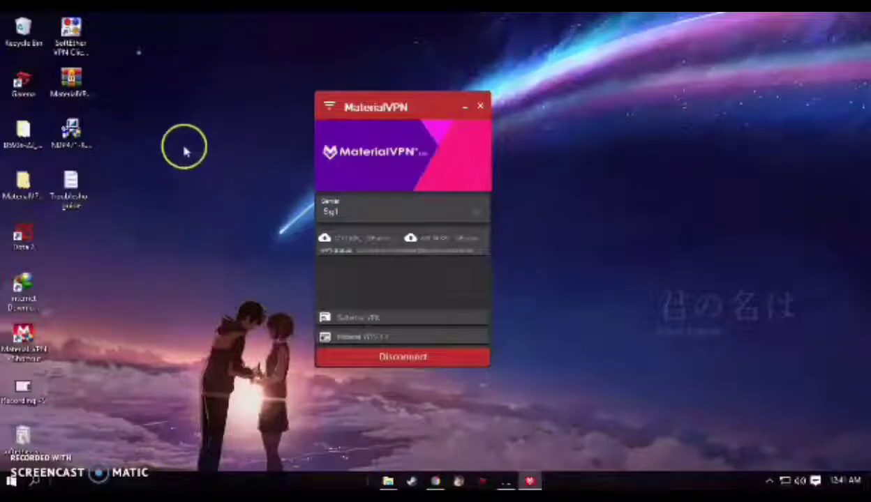
Select the NDP471 installer file on the desktop.
left_click_drag(249, 62, 614, 448)
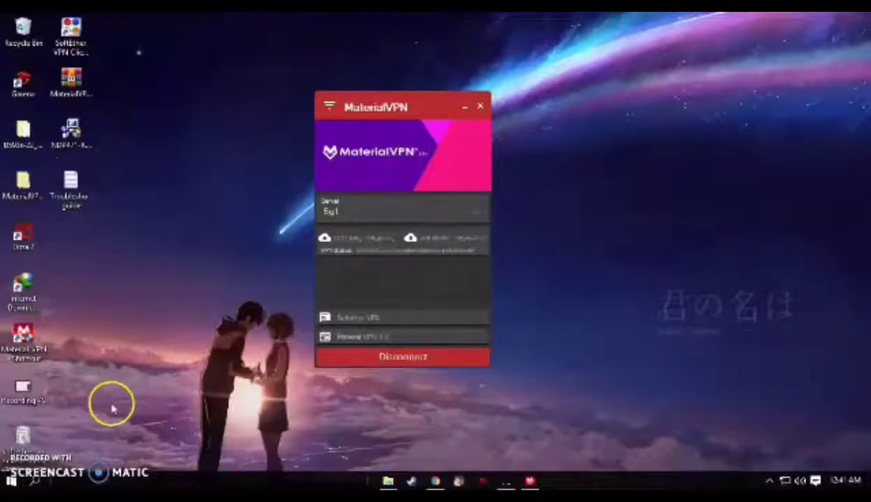
left_click(79, 144)
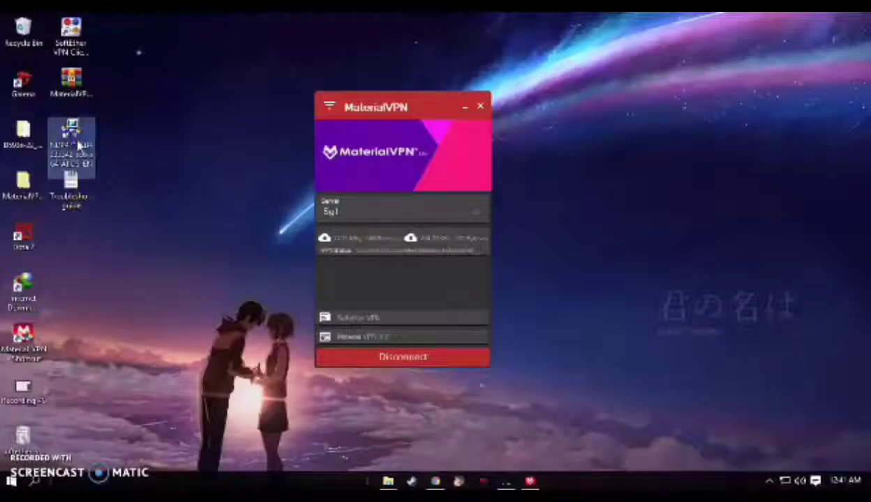
left_click_drag(148, 148, 175, 150)
left_click(74, 134)
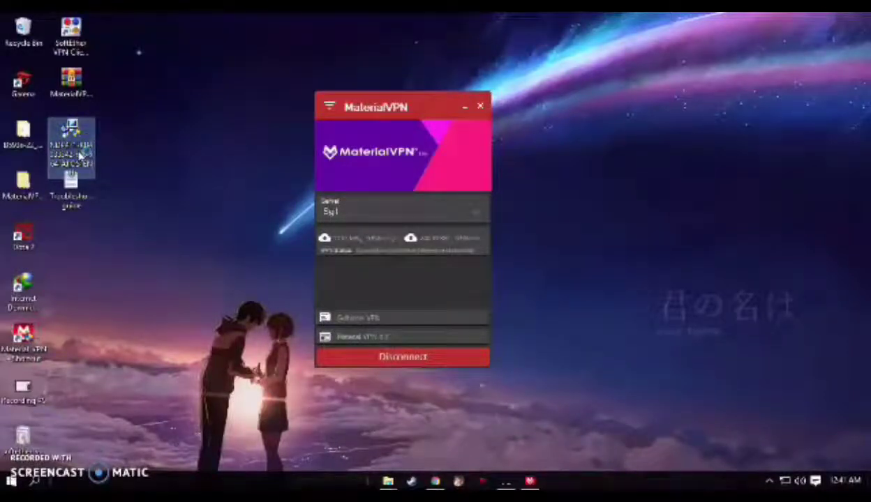
double_click(77, 150)
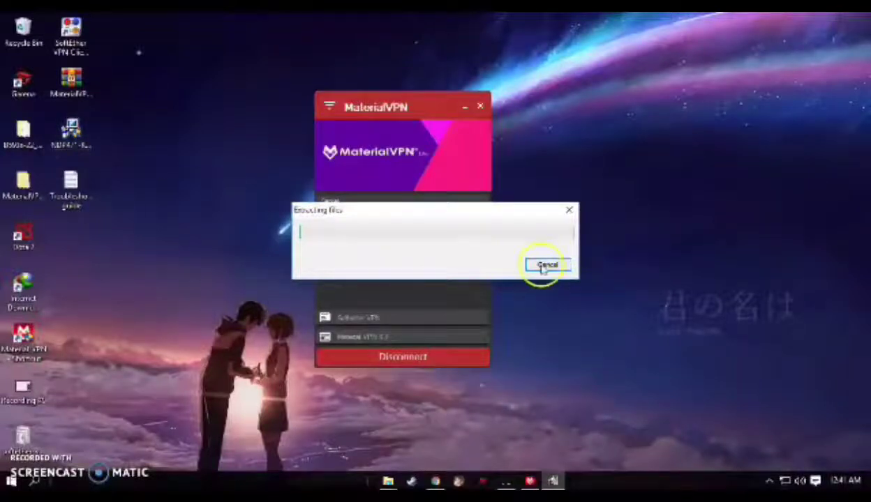
left_click(567, 210)
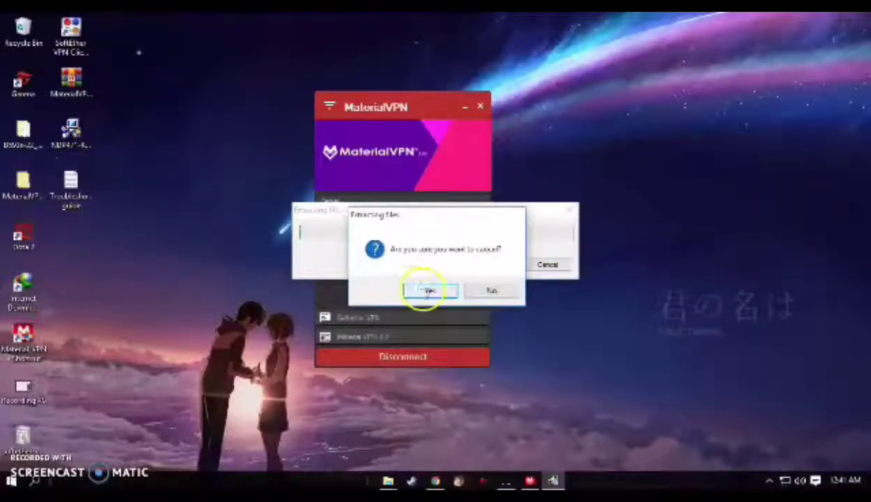
left_click(428, 290)
left_click_drag(263, 41, 630, 445)
left_click_drag(209, 56, 553, 409)
left_click_drag(255, 59, 598, 457)
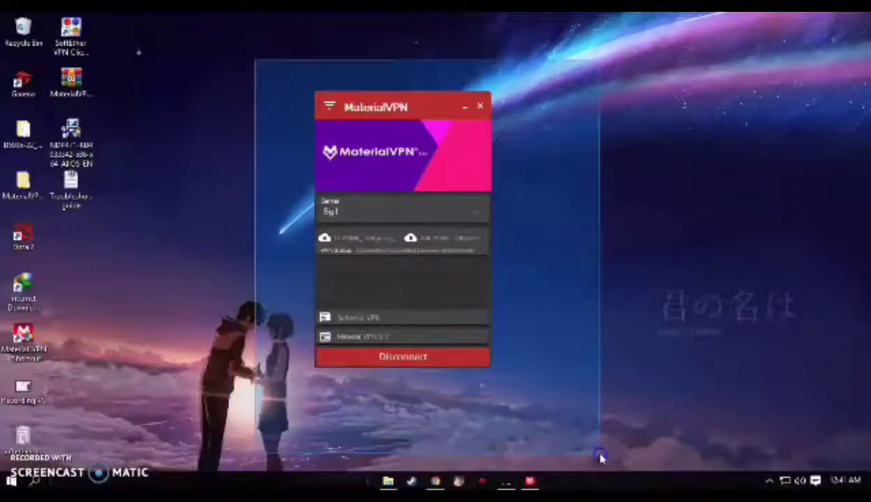
left_click_drag(255, 78, 568, 392)
left_click(250, 103)
left_click_drag(238, 47, 651, 472)
left_click(420, 352)
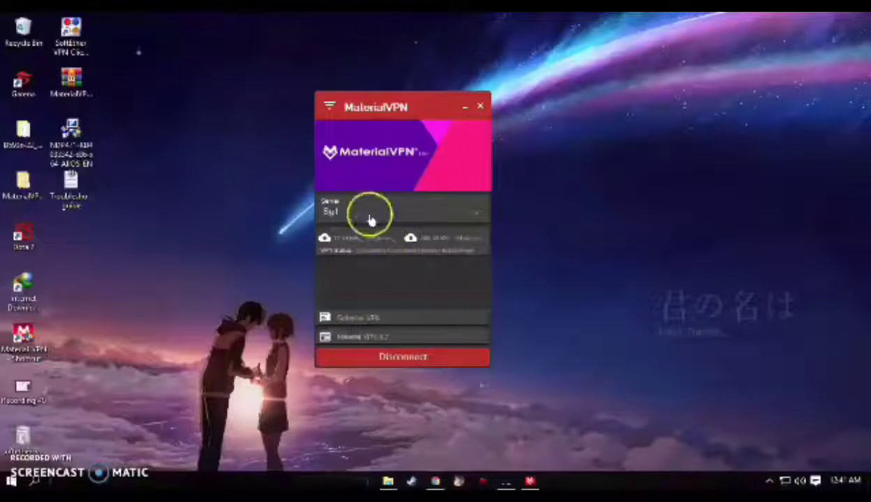
Disconnect MaterialVPN from the Sg1 server and switch from SoftEther to the mode with separate server and network choices.
left_click(405, 358)
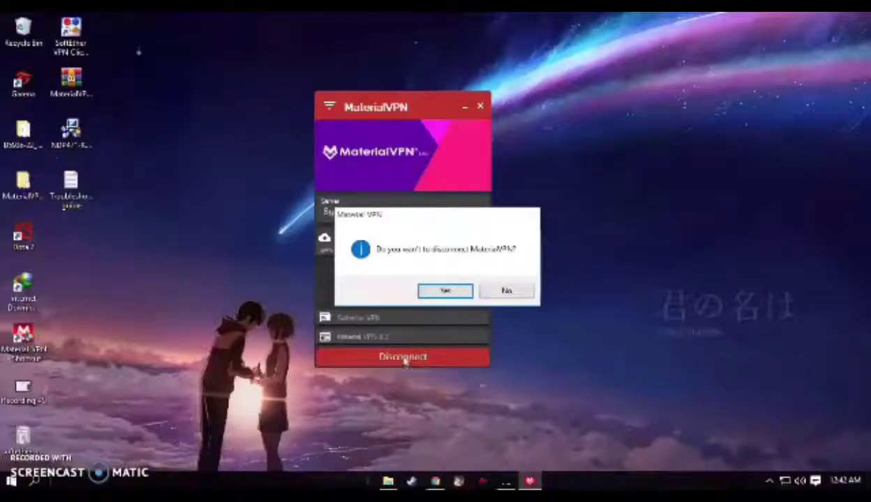
left_click(445, 291)
left_click(328, 106)
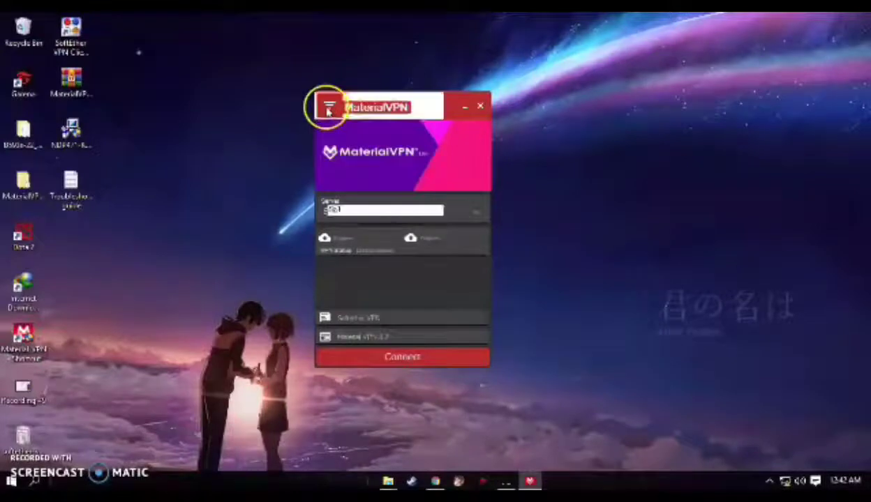
left_click(350, 180)
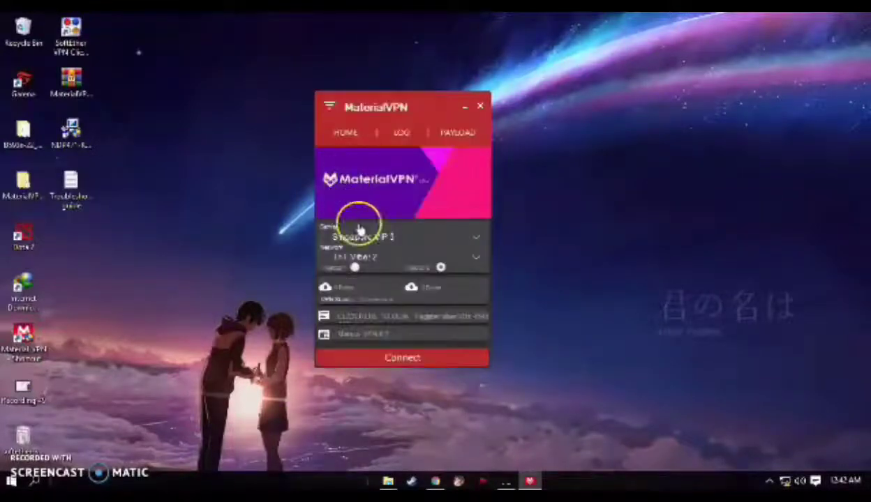
Set the network to "Smart no load 1" and the server to "Los Angeles 2".
left_click(476, 257)
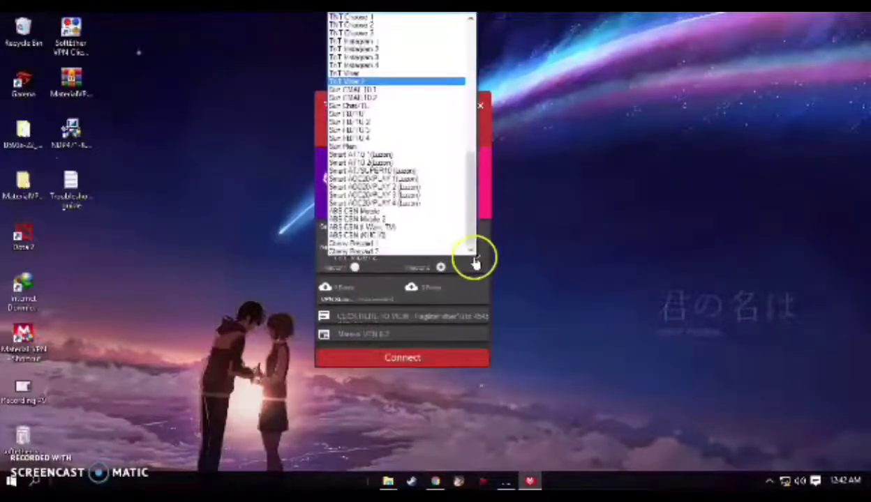
scroll(380, 161, "up", 10)
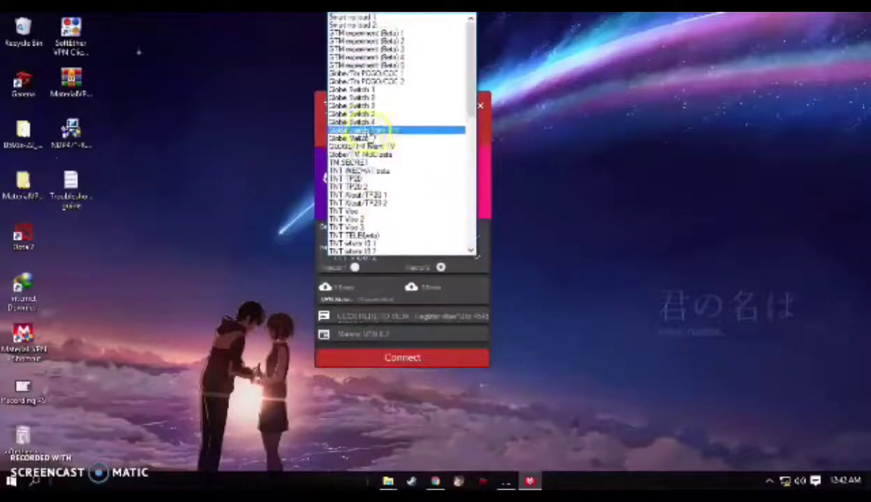
left_click(373, 15)
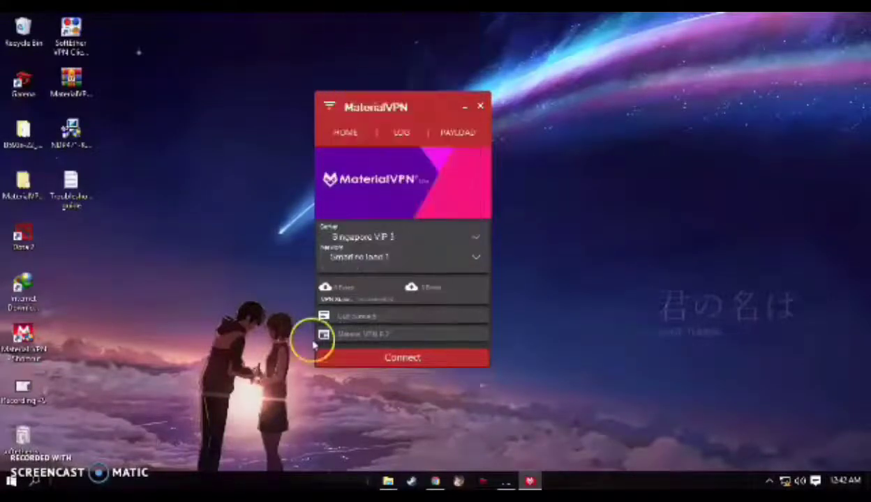
left_click(414, 237)
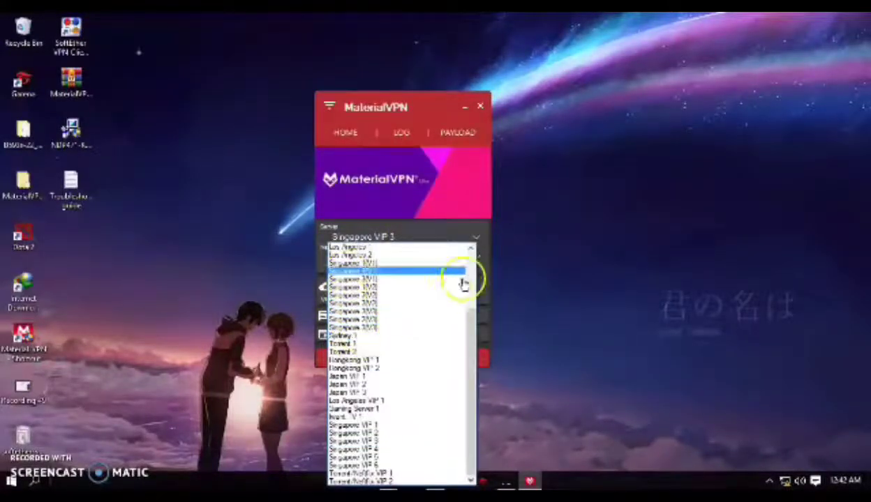
left_click(388, 258)
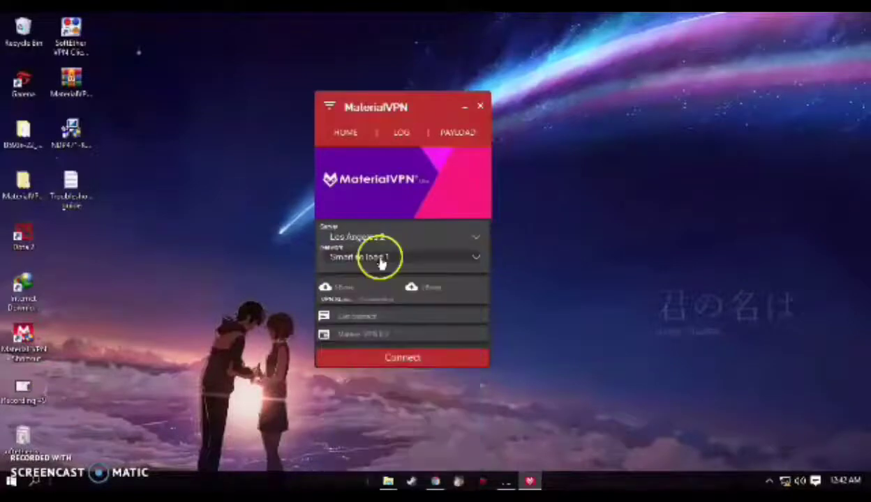
Open MaterialVPN's TAP driver options, choose Tap 64bit, and check the computer's system type in the Windows system information.
left_click(329, 107)
left_click(345, 300)
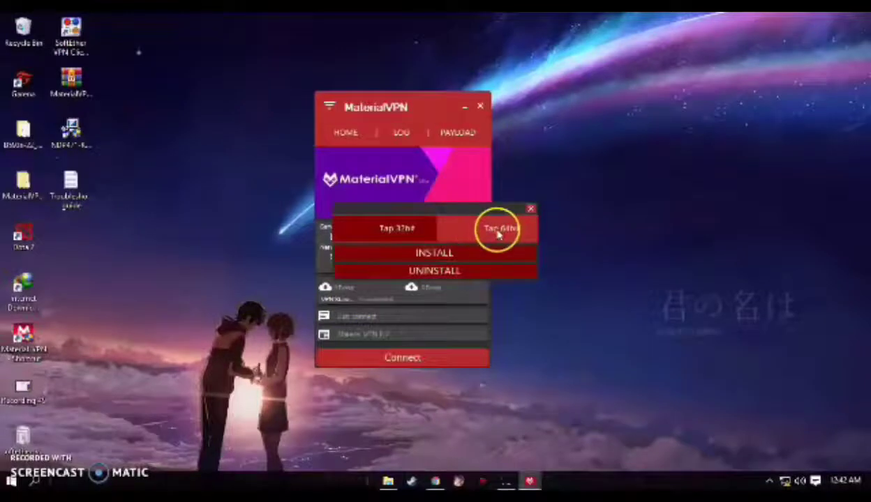
left_click(466, 234)
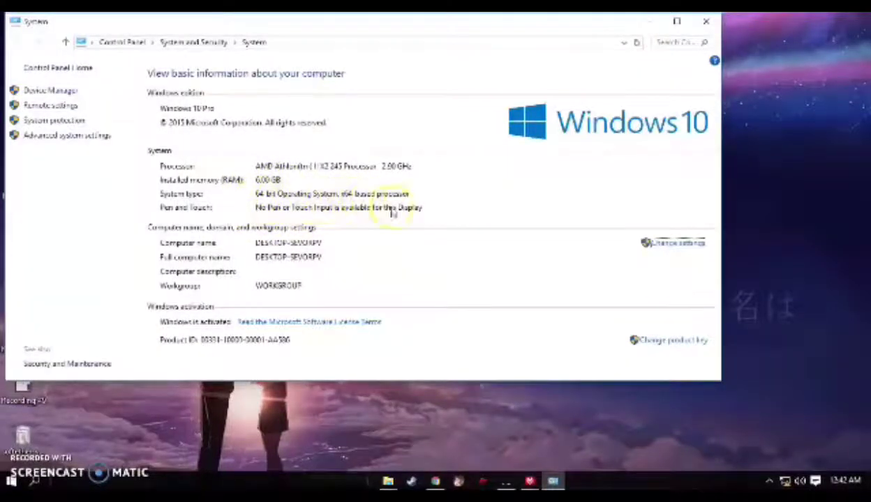
left_click(703, 21)
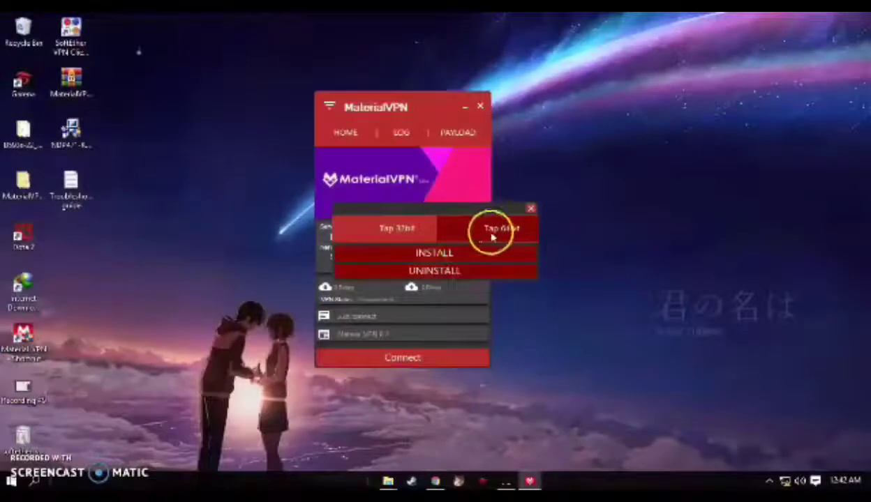
Install the 64-bit TAP-Windows 9.21.1 driver, accepting the license agreement and finishing the setup, and close the TAP driver options.
left_click(445, 254)
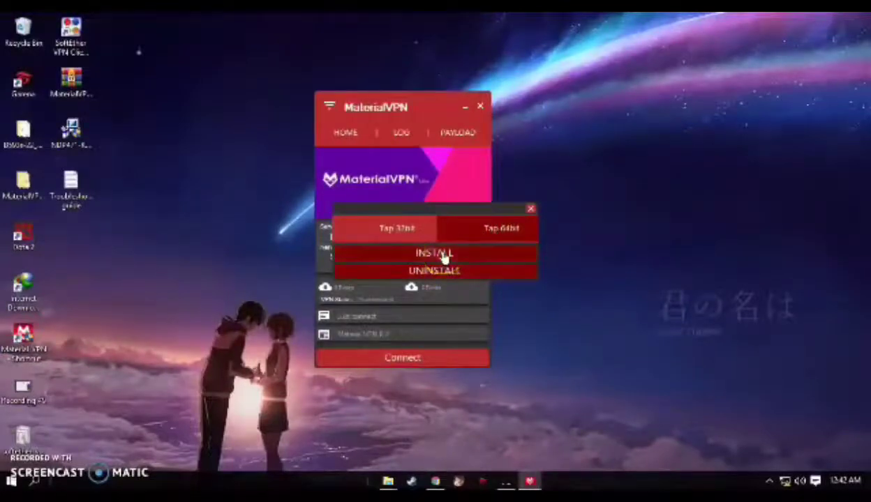
left_click(509, 348)
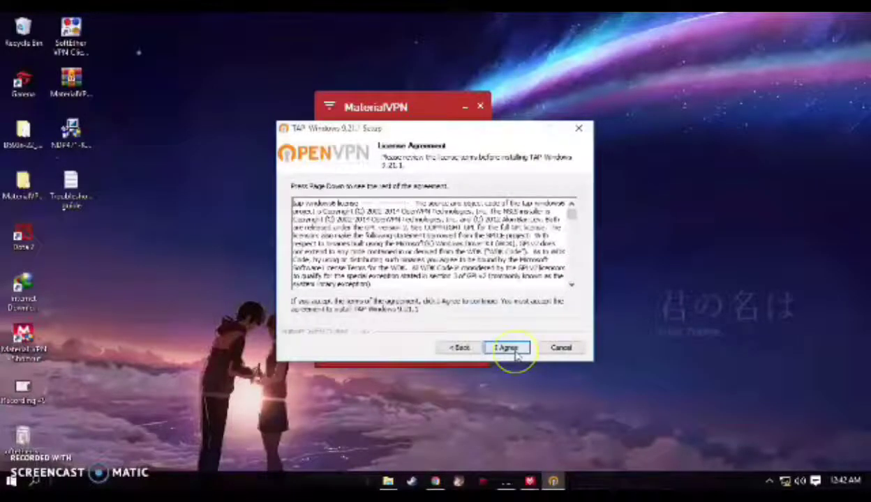
left_click(511, 348)
left_click(421, 240)
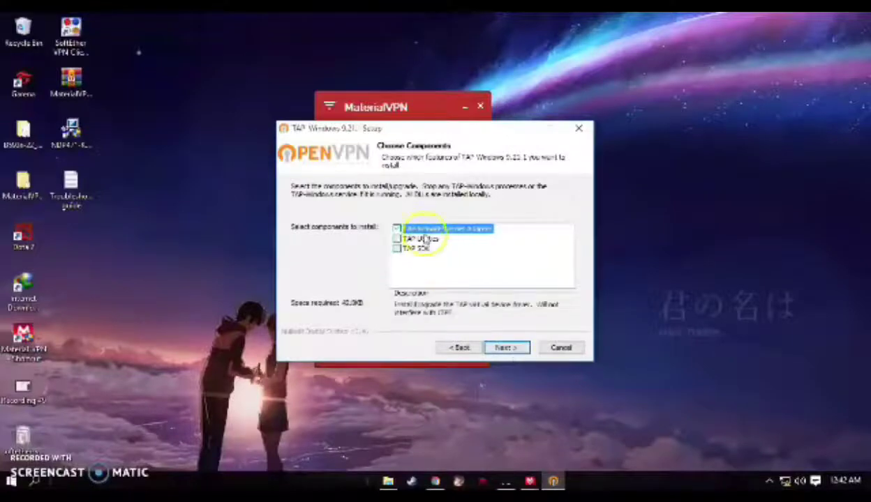
left_click(419, 250)
left_click(505, 348)
left_click(505, 349)
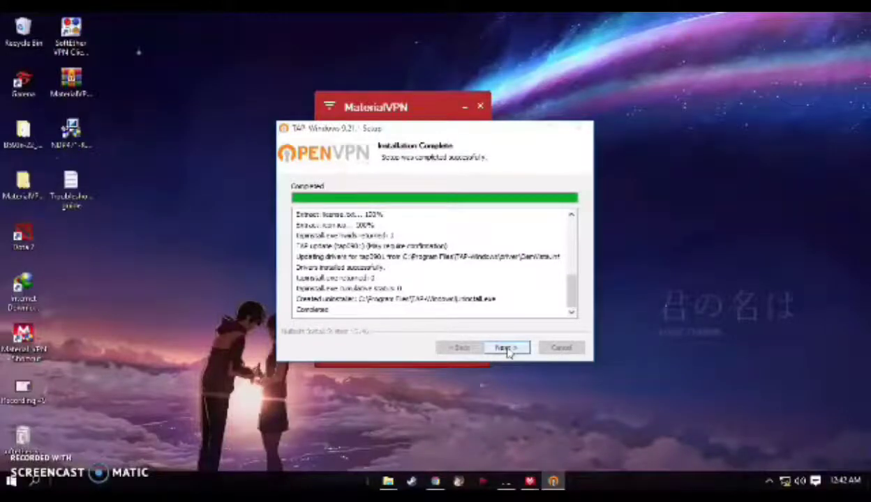
left_click(507, 349)
left_click(508, 349)
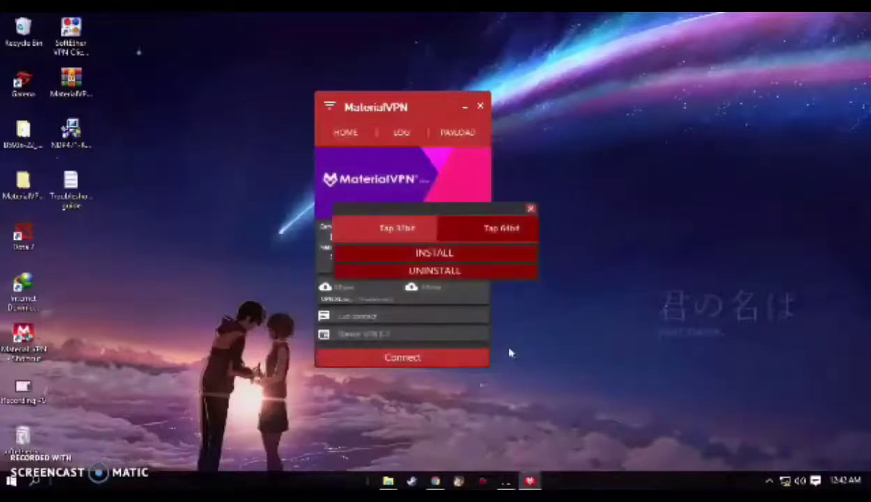
left_click(530, 209)
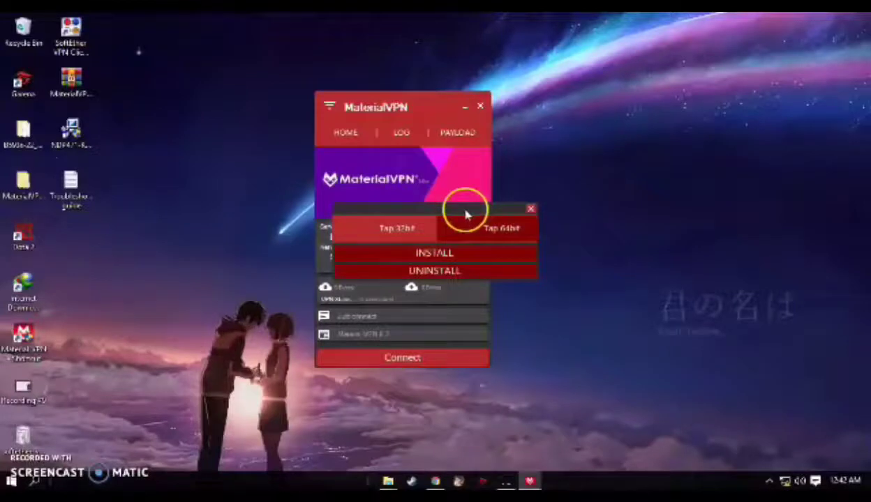
left_click(529, 210)
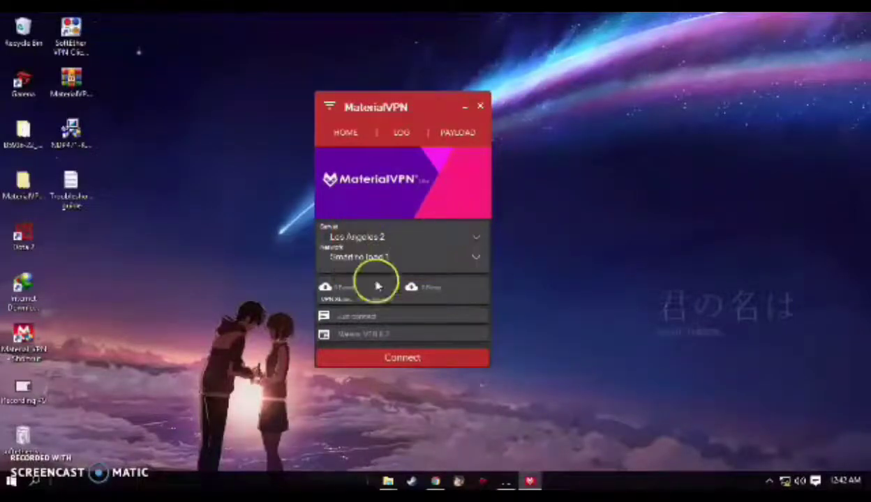